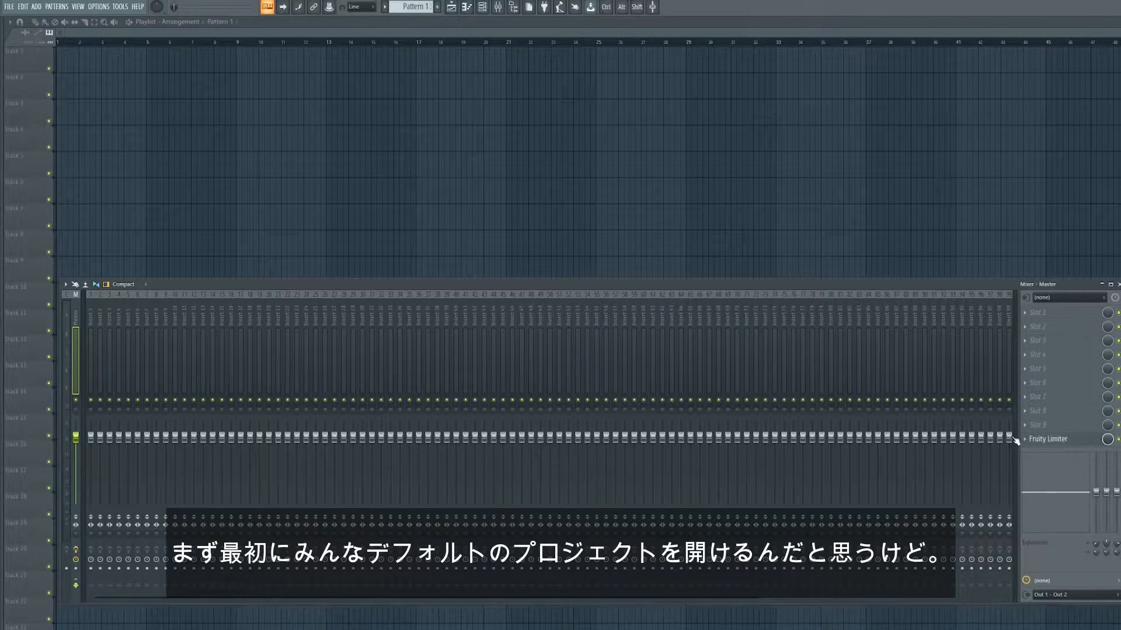
click(1036, 410)
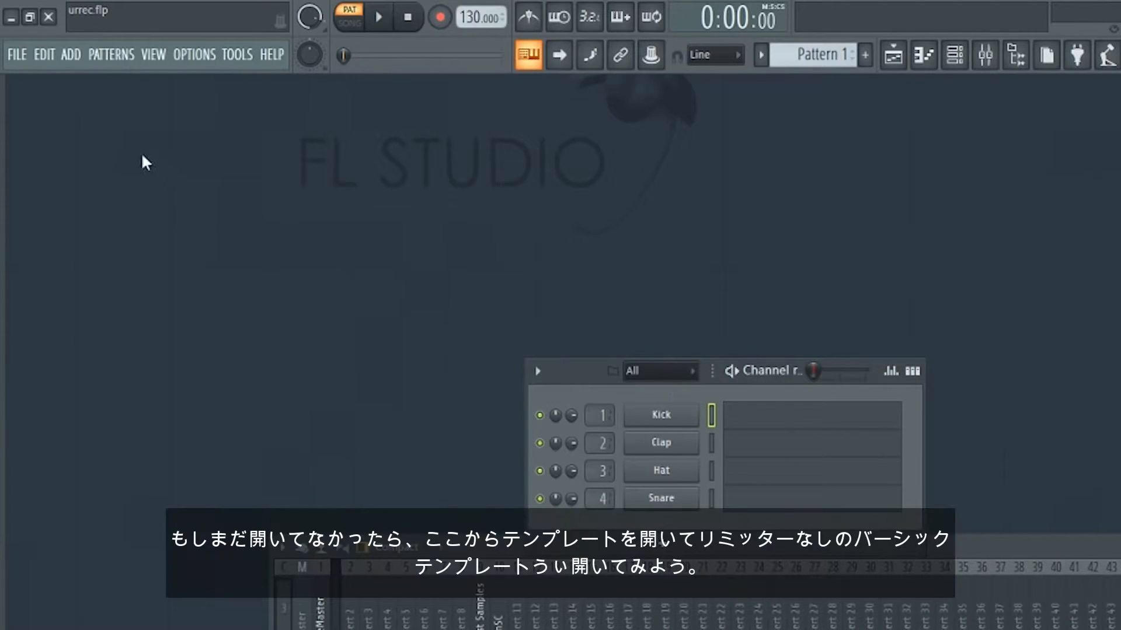
- Browse the templates for a new project down to the Minimal category
click(29, 66)
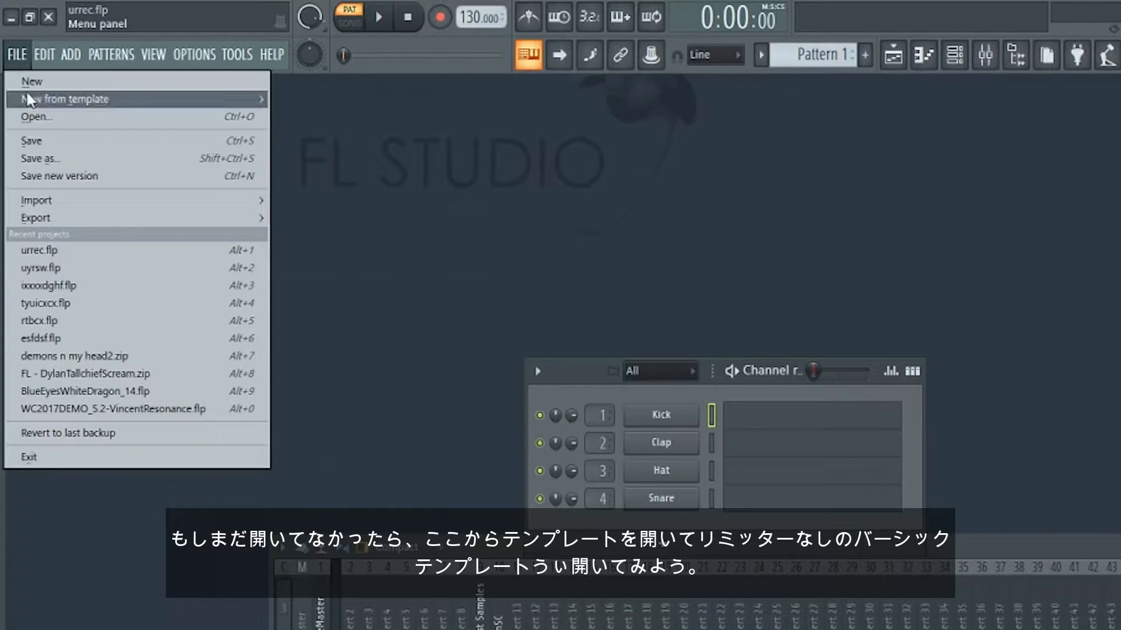
mouse_move(51, 100)
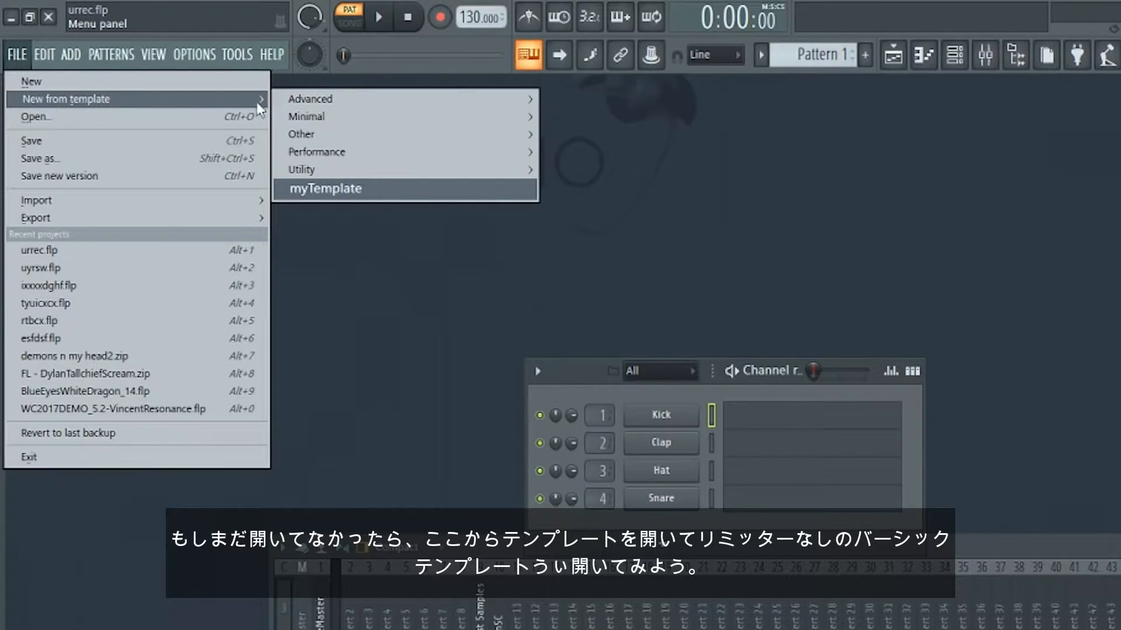
mouse_move(373, 119)
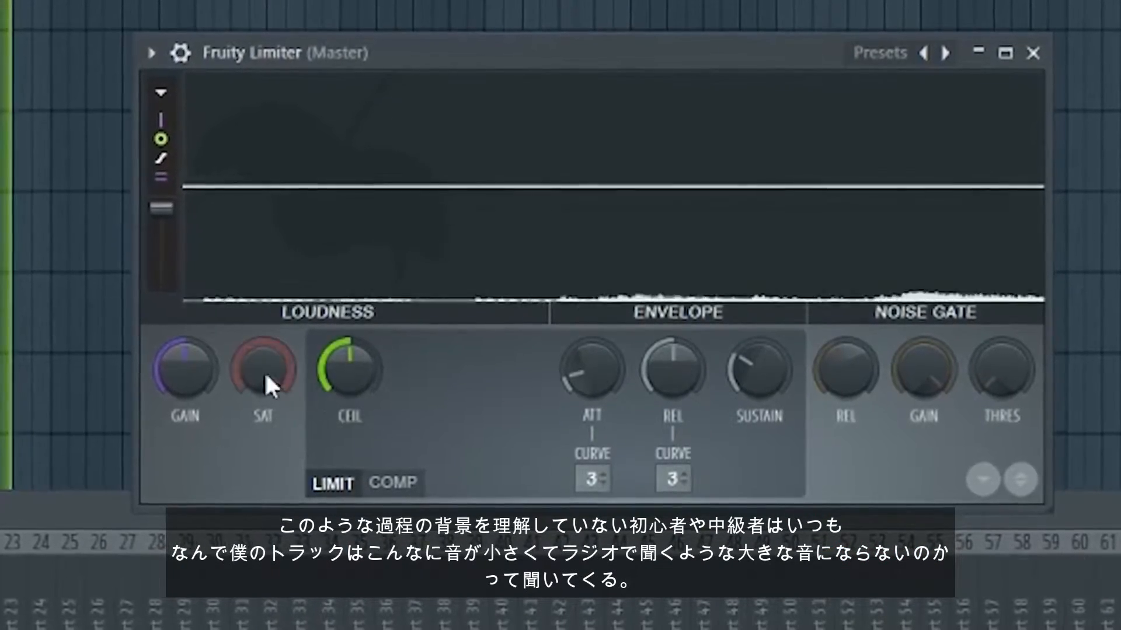
- Open the Fruity Limiter on the master track and raise its gain to about 5.6 dB
drag(170, 374, 170, 284)
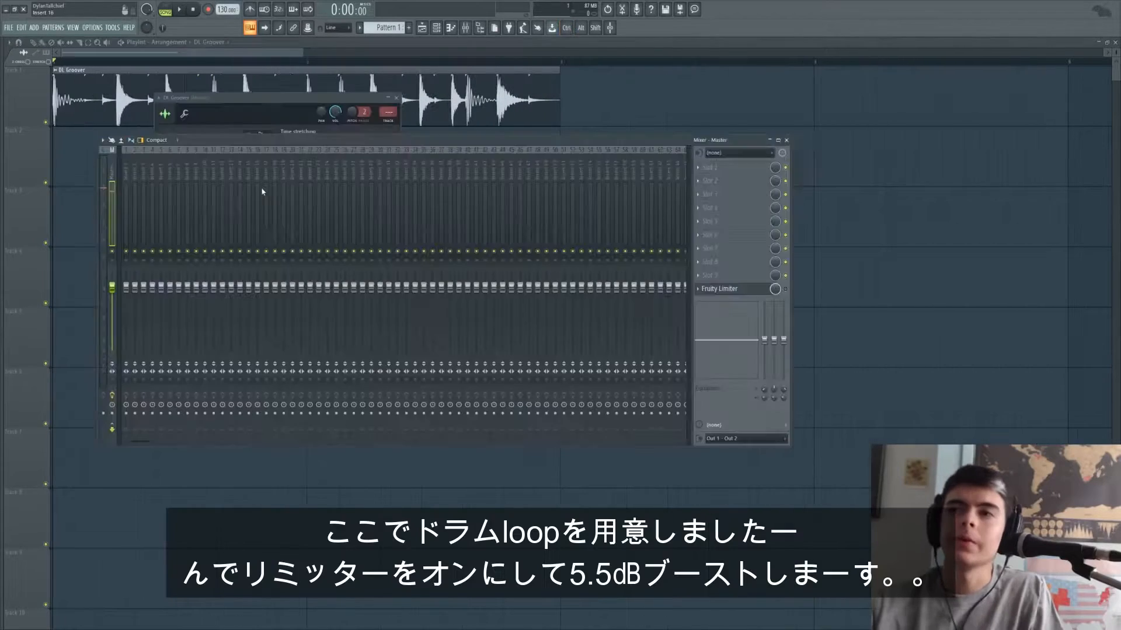
click(761, 292)
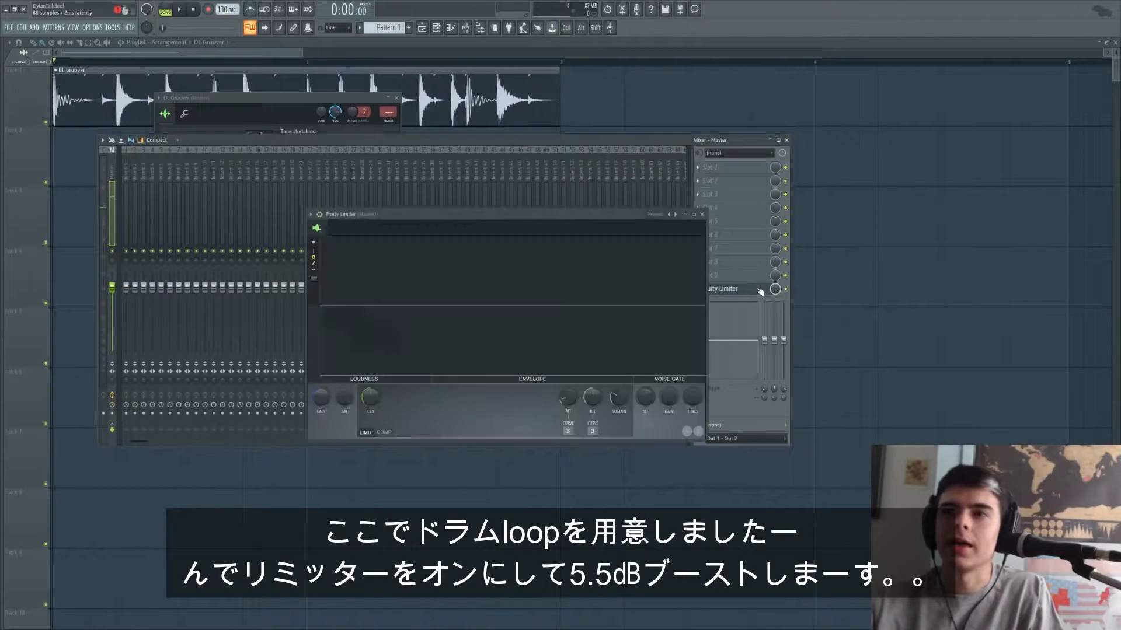
drag(467, 227, 489, 167)
drag(342, 337, 341, 315)
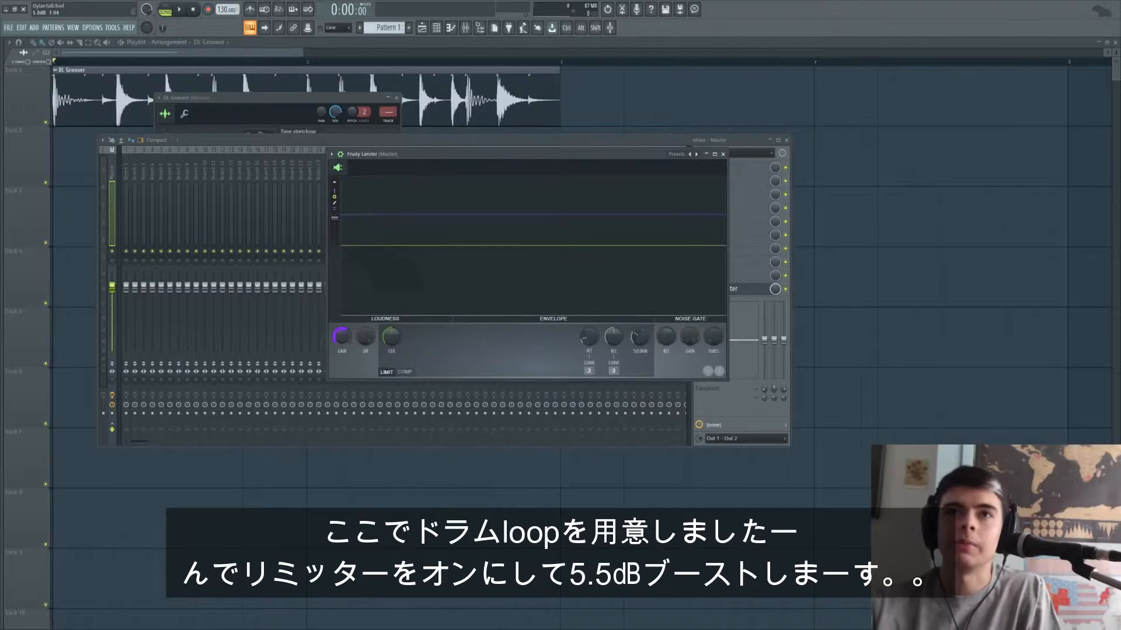
- Play the drum loop and switch off the master's Fruity Limiter to compare the limited and unprocessed sound
key(space)
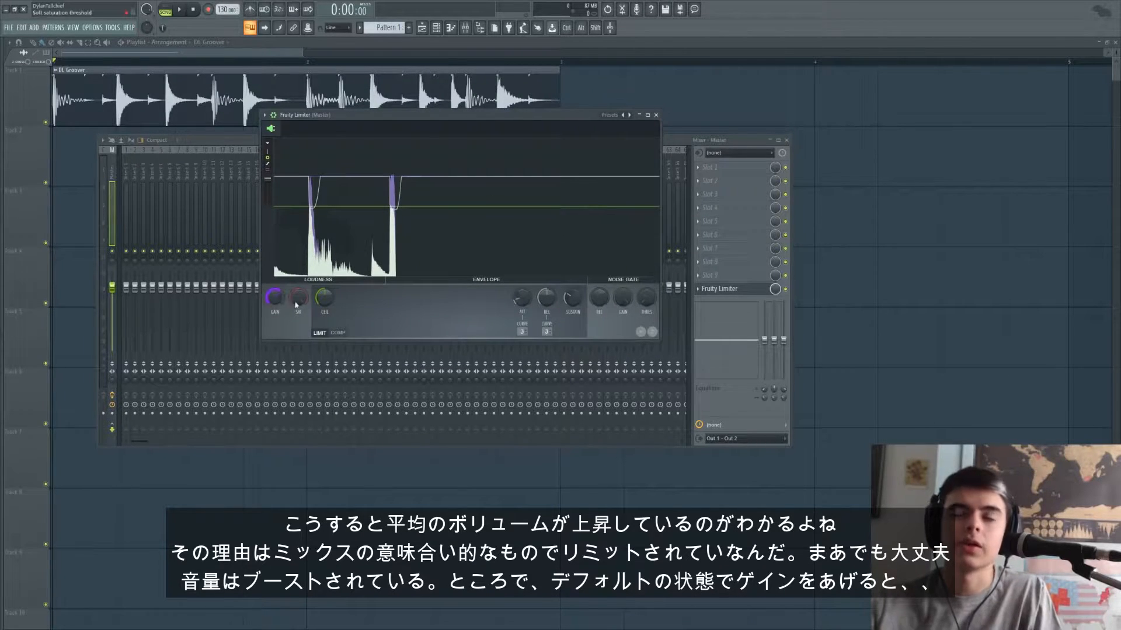
key(space)
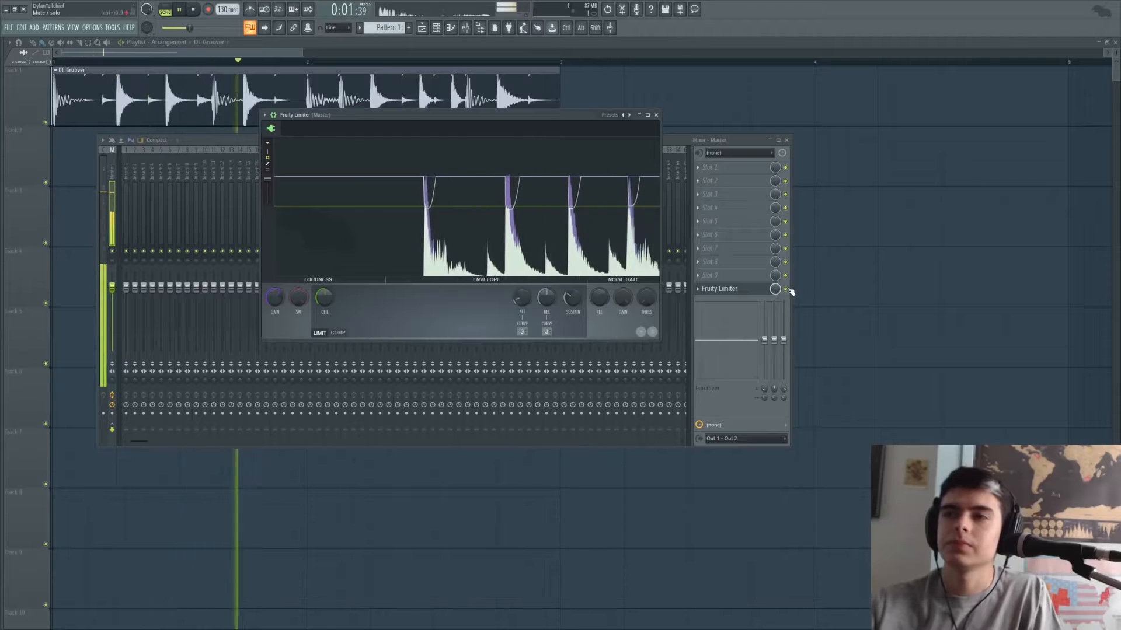
click(788, 289)
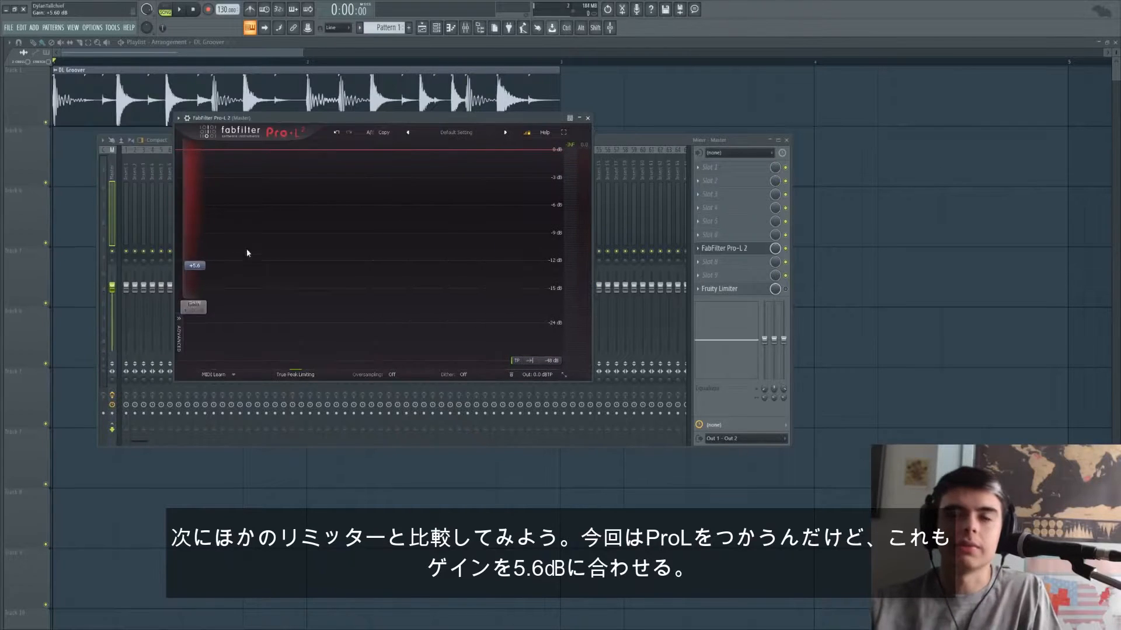
- Play the drum loop through FabFilter Pro-L 2 on the master and bypass it to compare, then examine its gain reduction graph
drag(383, 119, 467, 129)
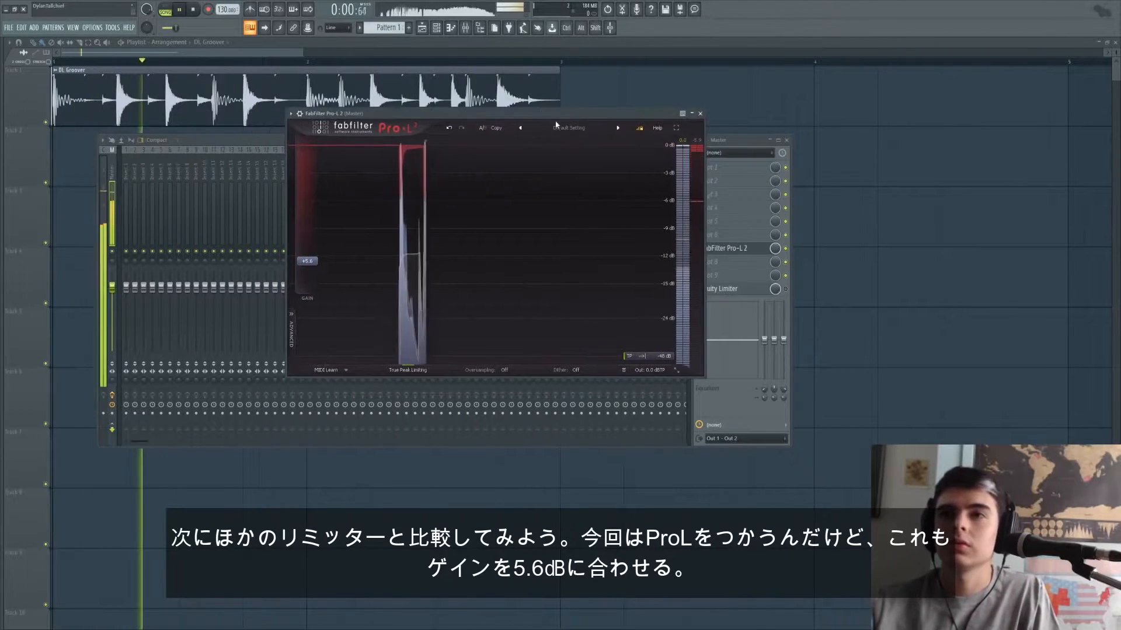
click(739, 143)
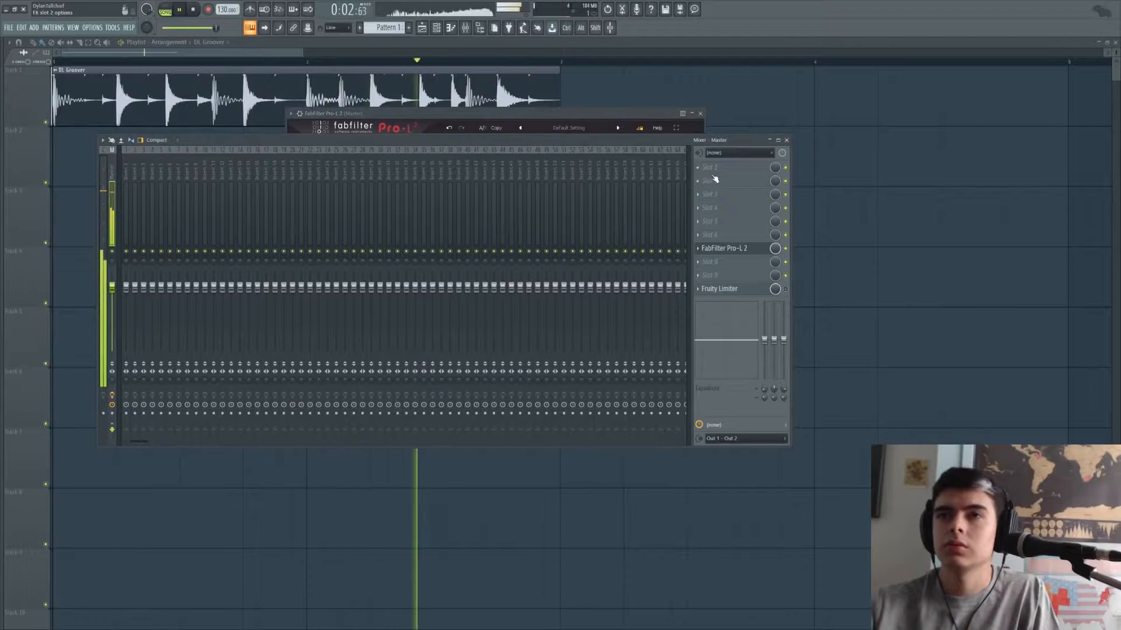
click(785, 248)
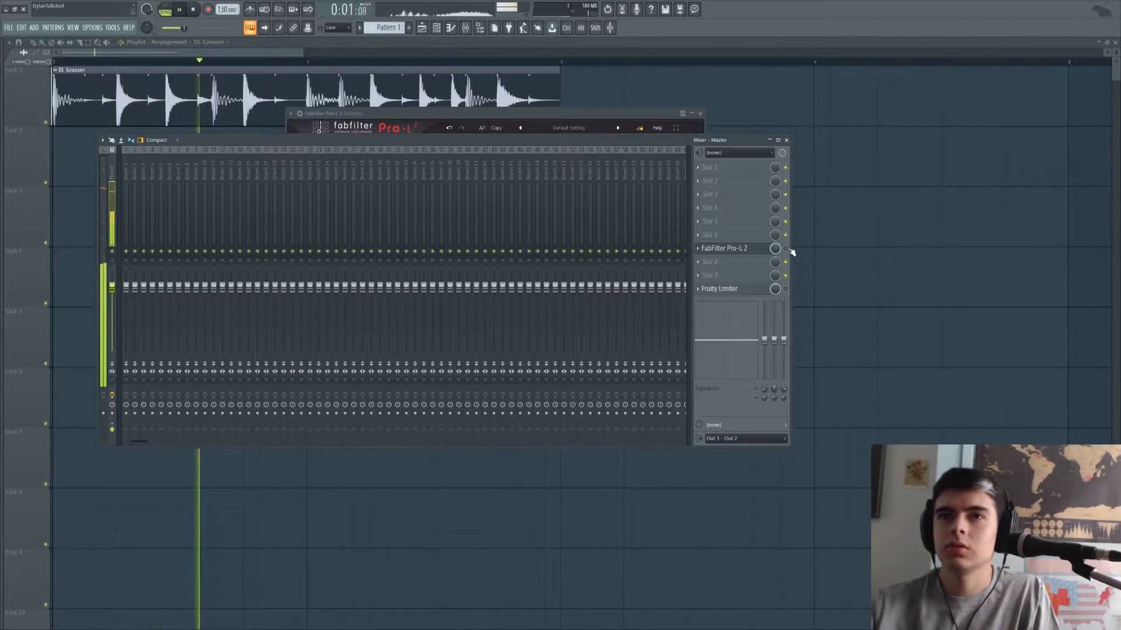
key(space)
click(486, 116)
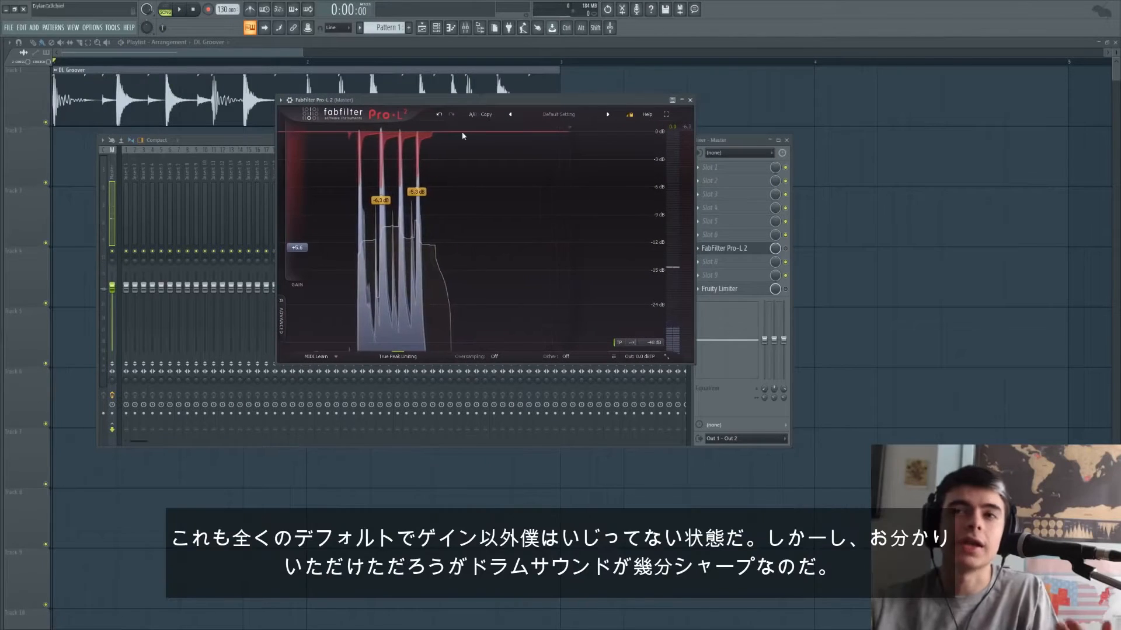
- Play the drum loop with only Pro-L 2 active and with only Fruity Limiter active to compare their sharpness
click(785, 248)
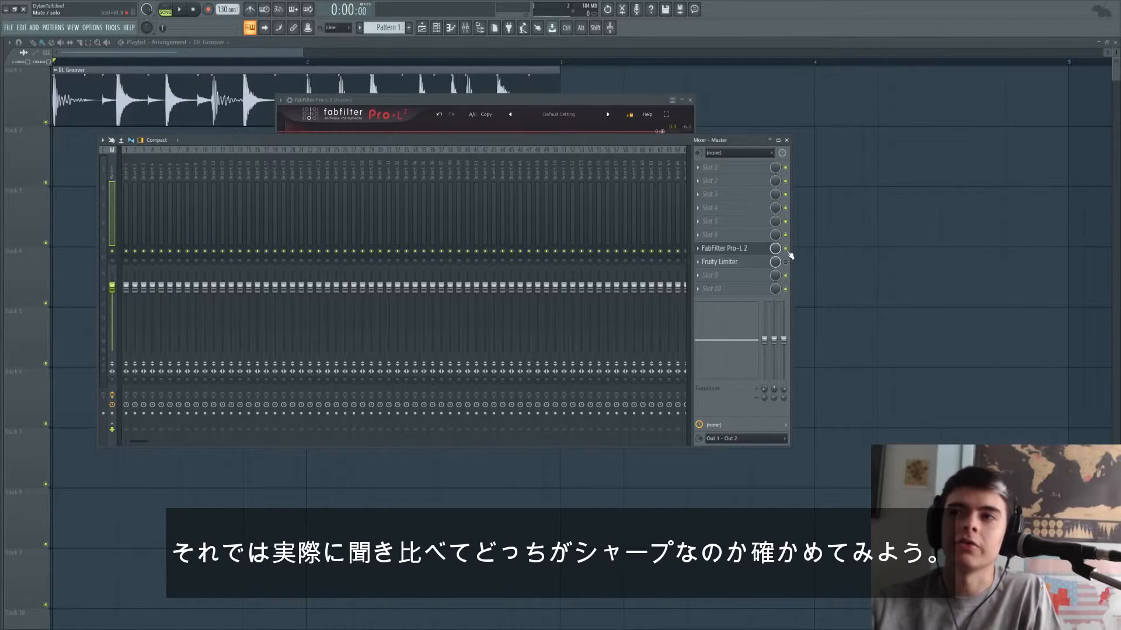
key(space)
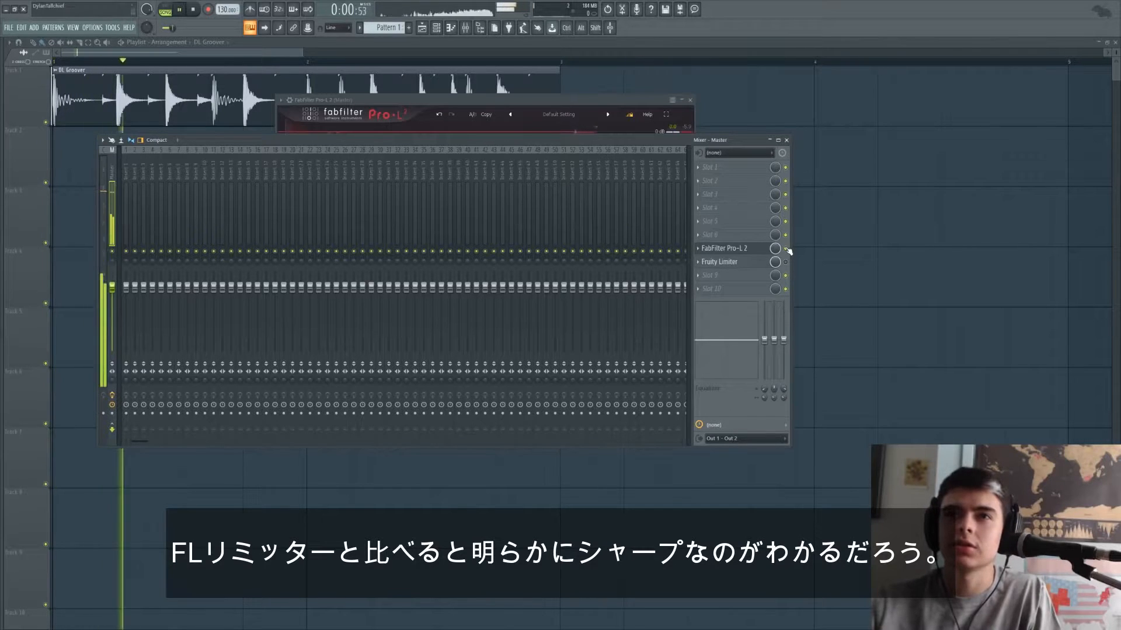
key(space)
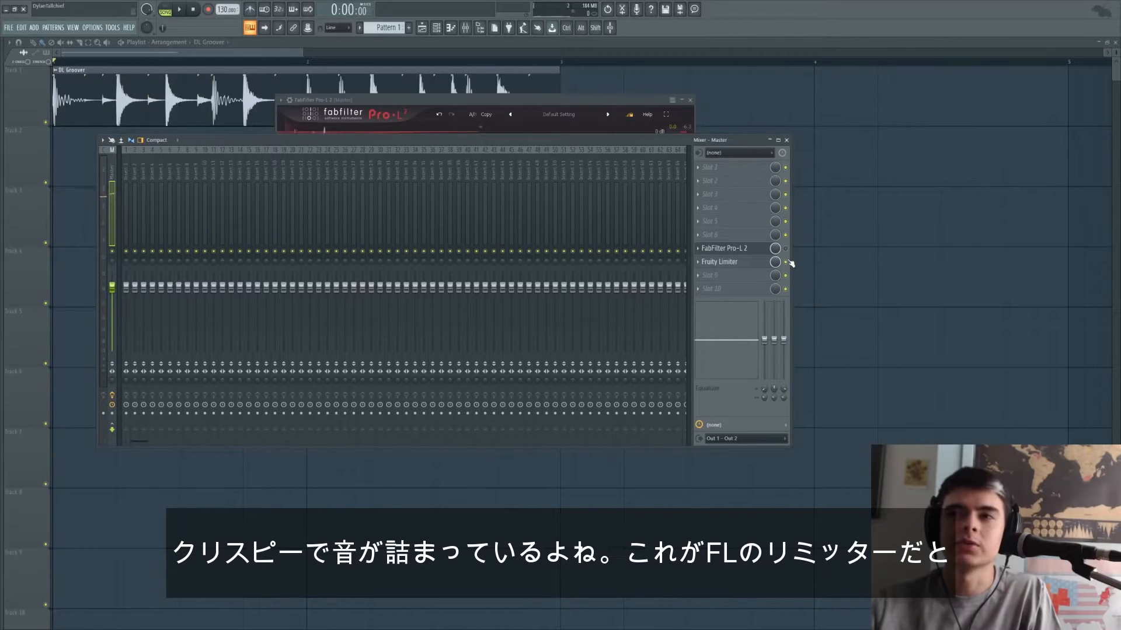
key(space)
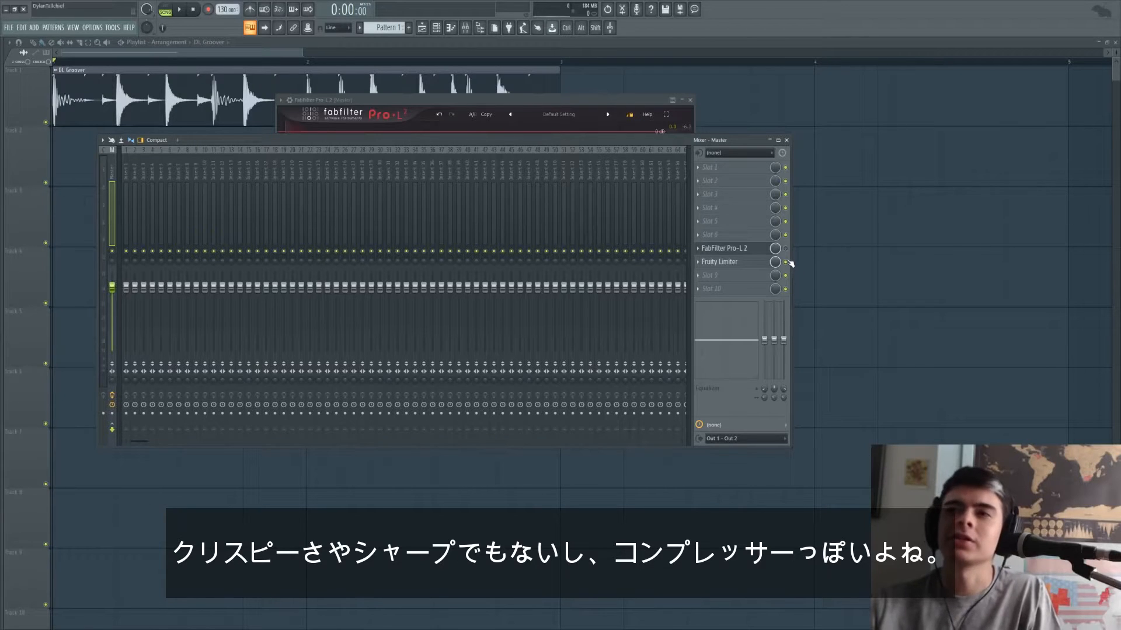
- Examine the Fruity Limiter's release curve after the peaks and replay the loop against Pro-L 2
click(739, 264)
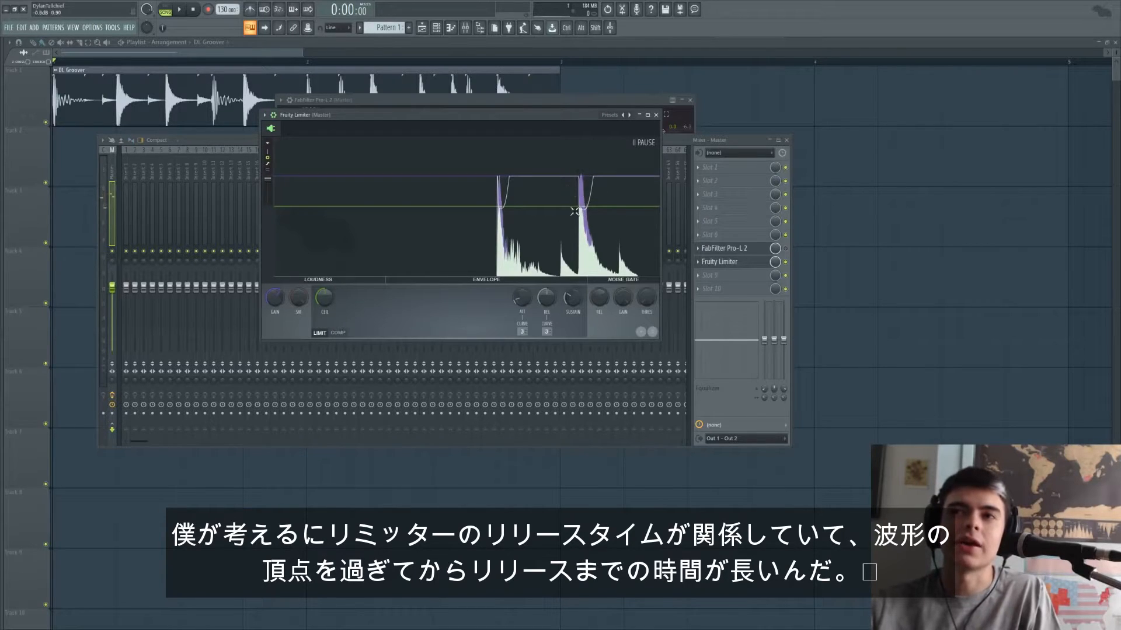
key(space)
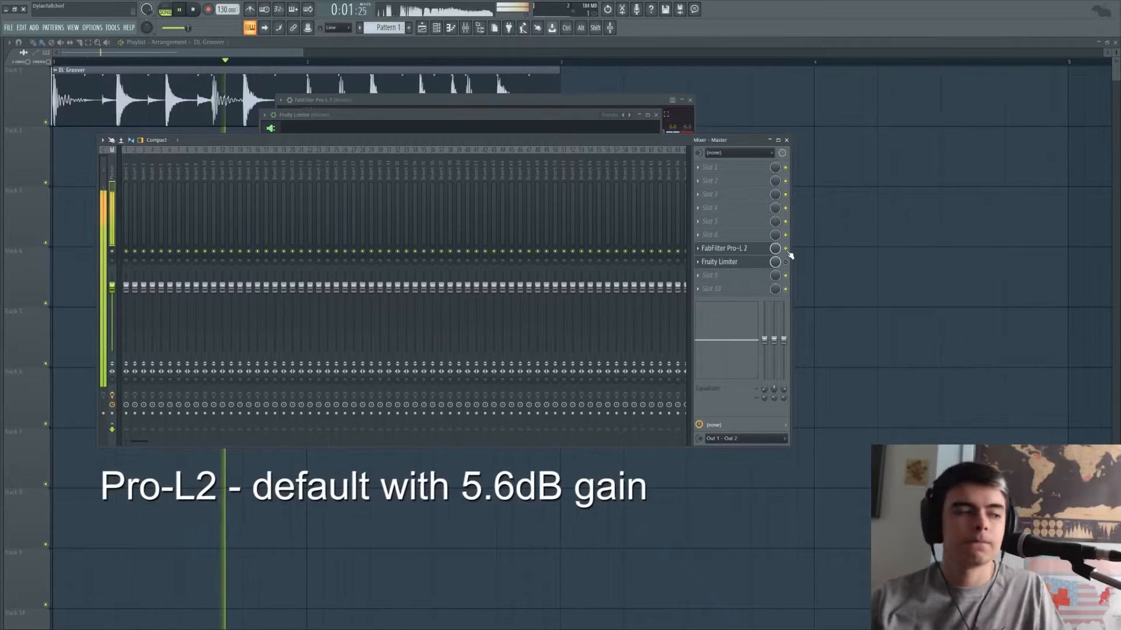
key(space)
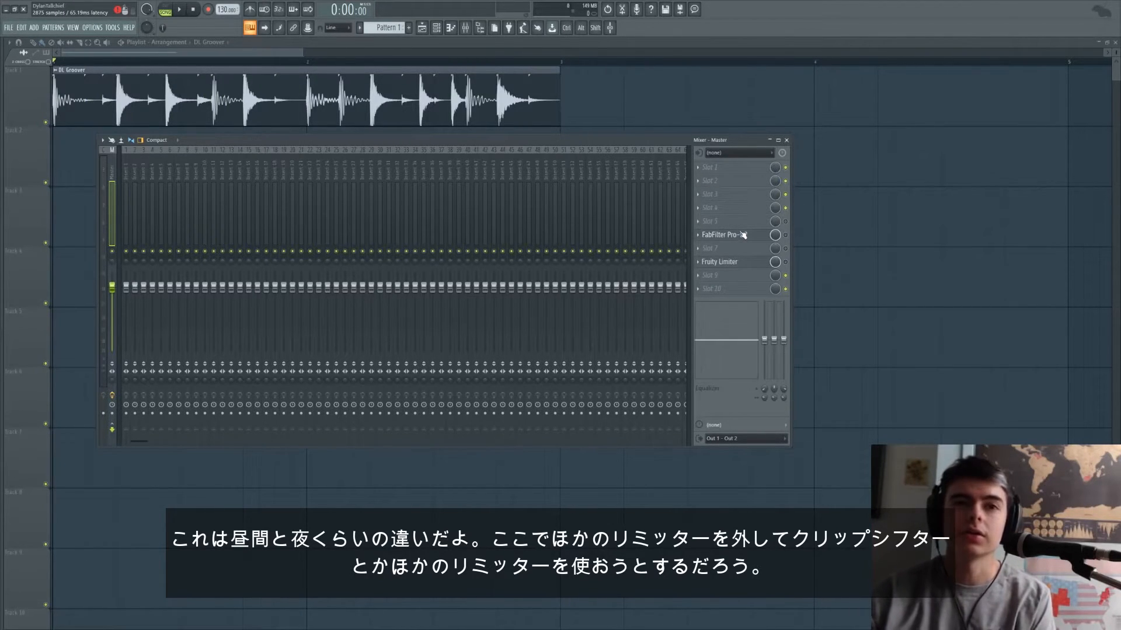
- Lengthen the Fruity Limiter's release time to about 640 ms and play the drum loop
click(746, 262)
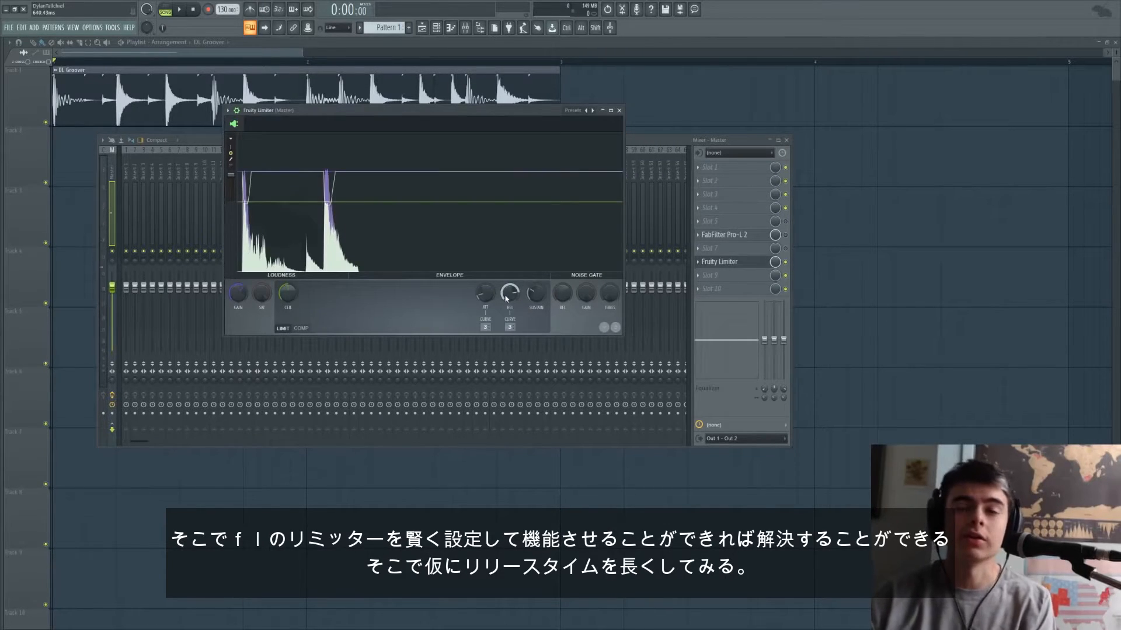
key(space)
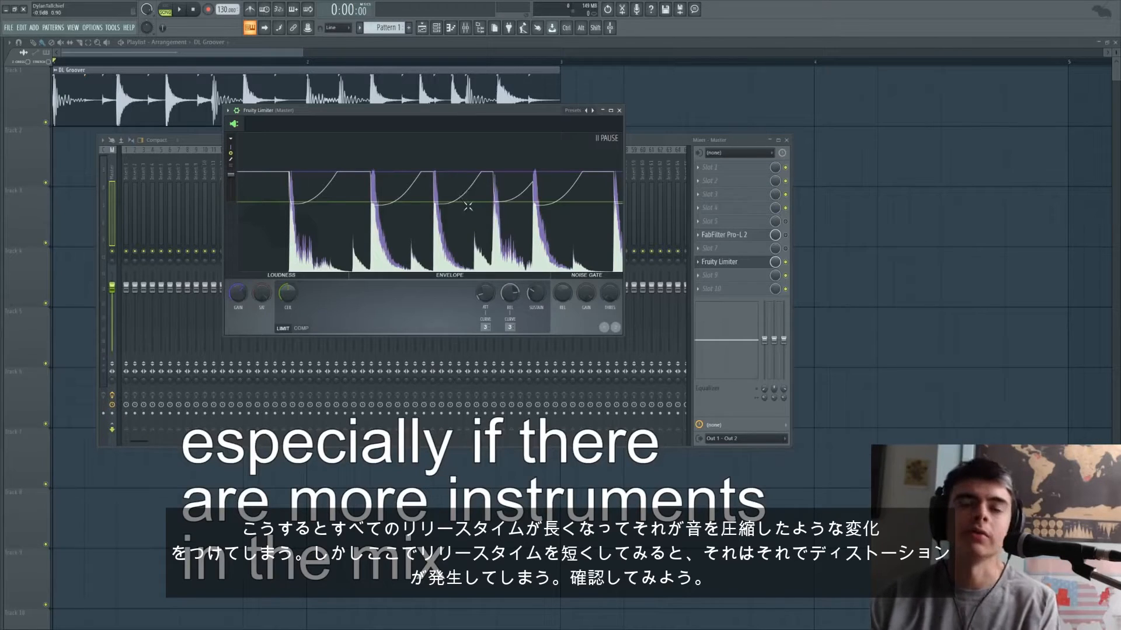
- Shorten the Fruity Limiter's release time to a few milliseconds and play the loop to compare it with a long release
drag(509, 293, 509, 309)
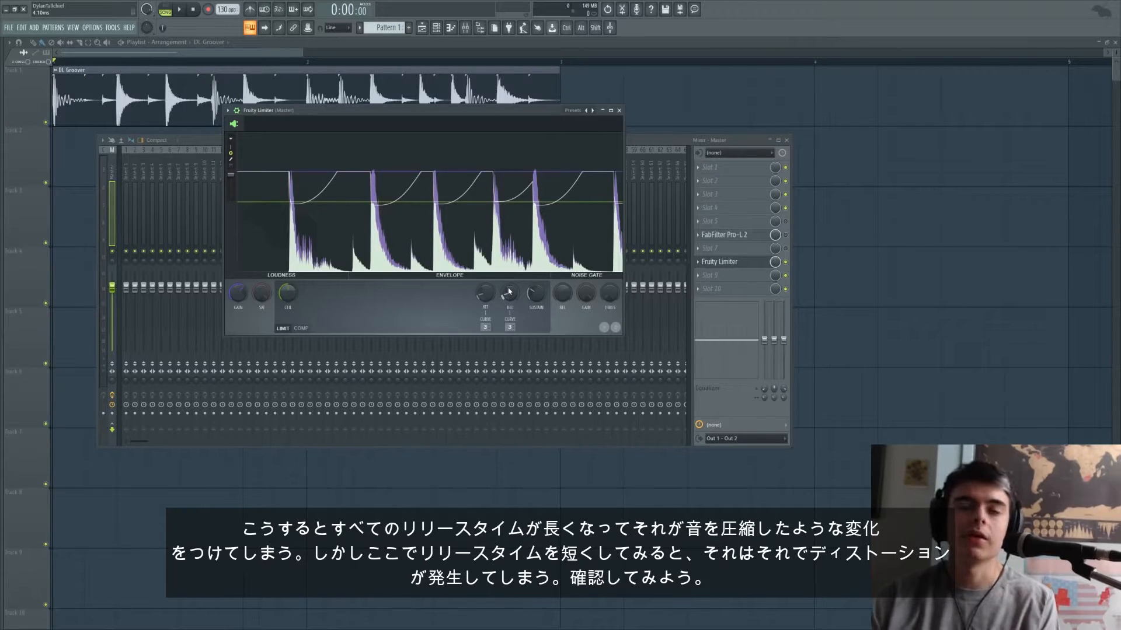
key(space)
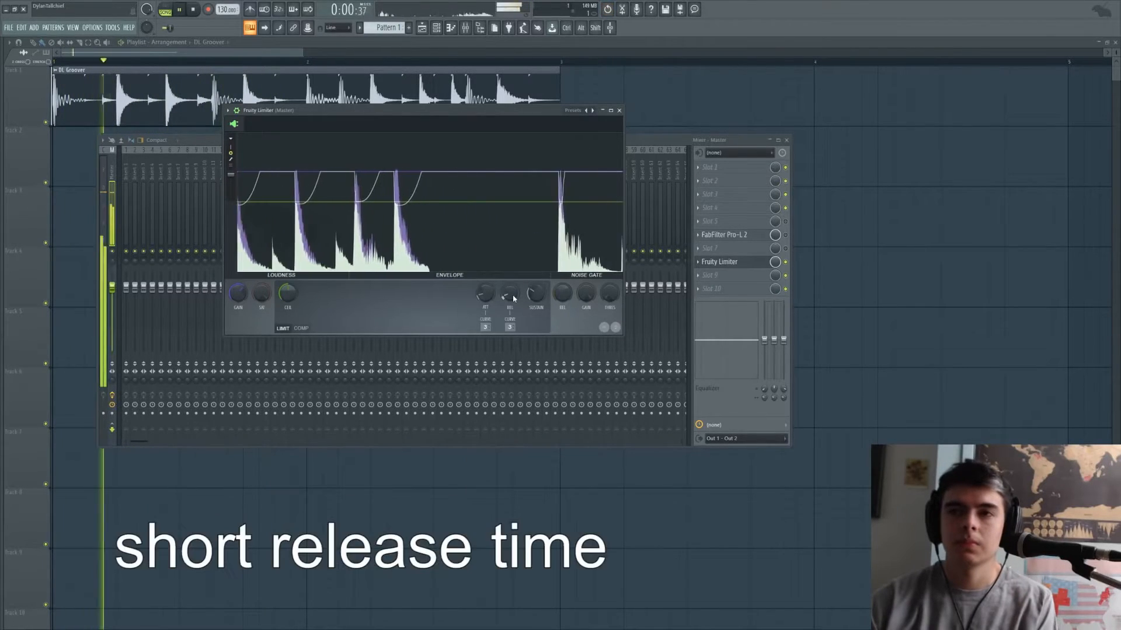
key(space)
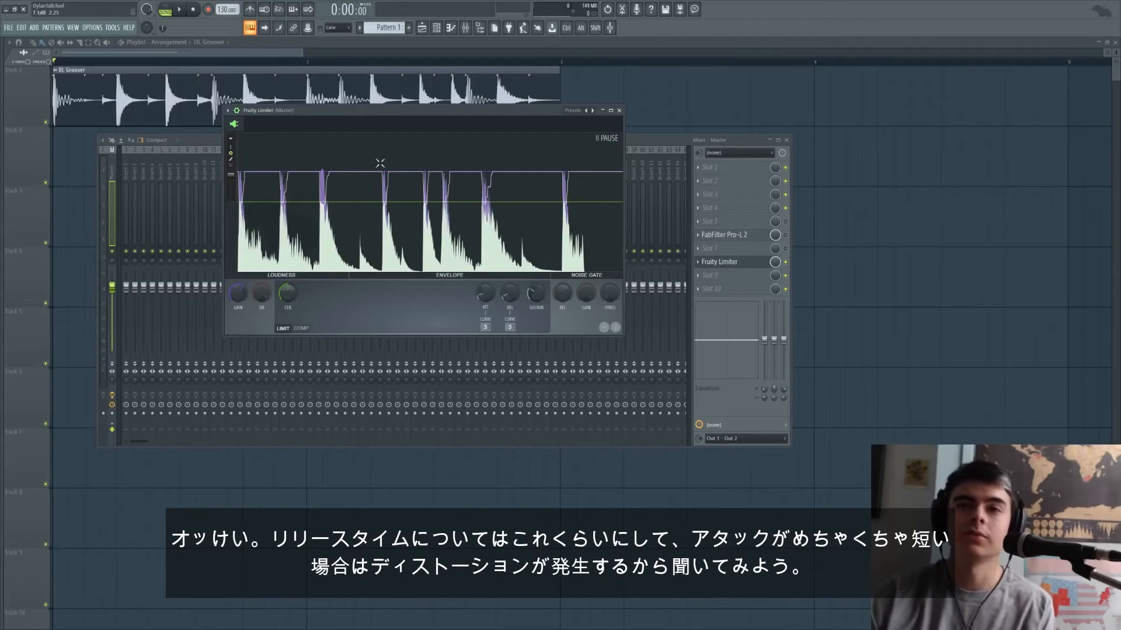
- Try the Fruity Limiter with its attack at the minimum and play the loop to check for distortion
key(space)
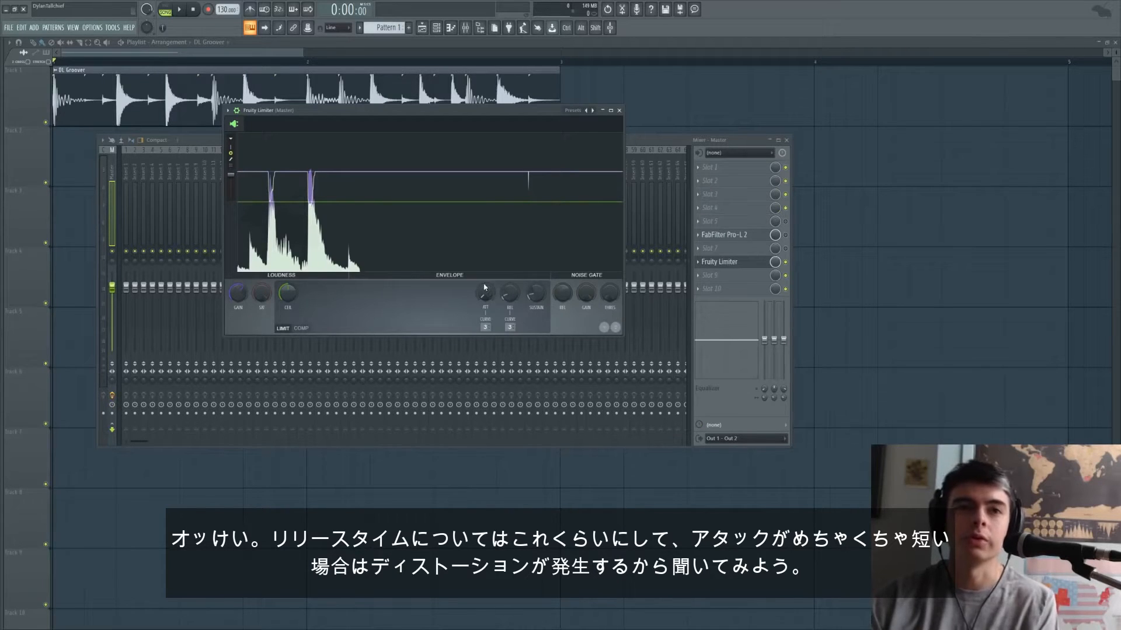
key(space)
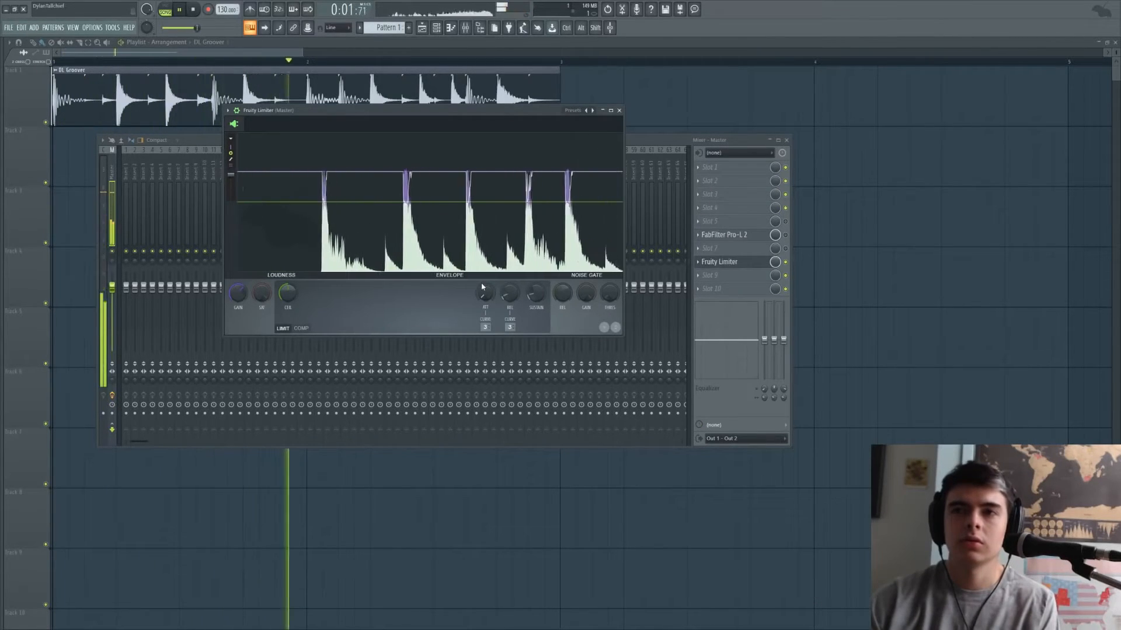
key(space)
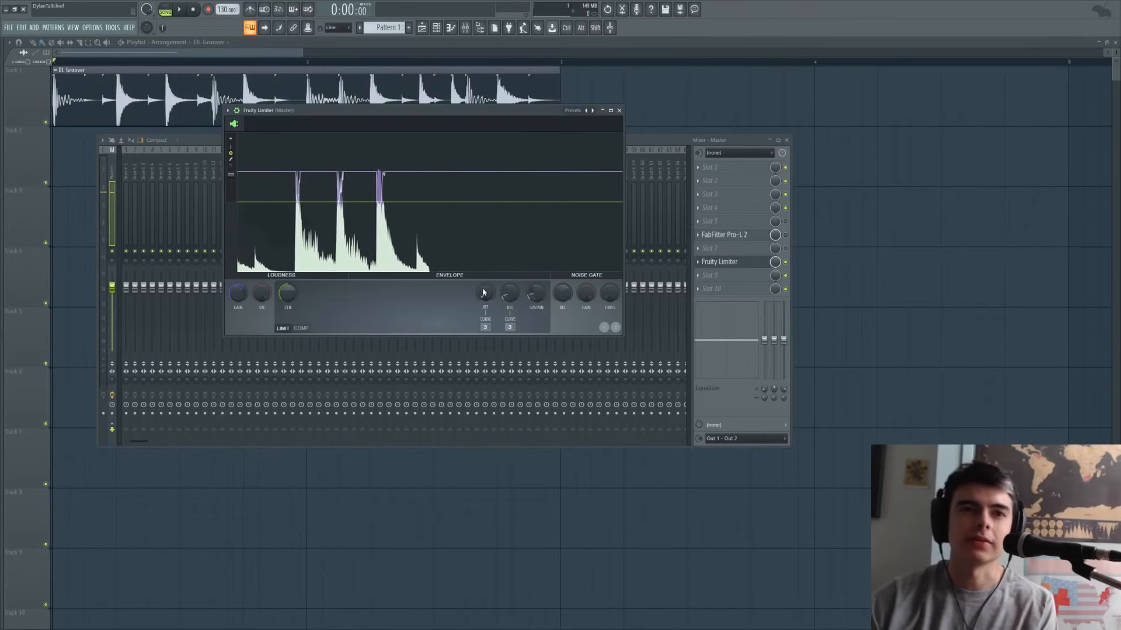
- Try a much longer attack time on the Fruity Limiter and play the drum loop
drag(488, 296, 482, 303)
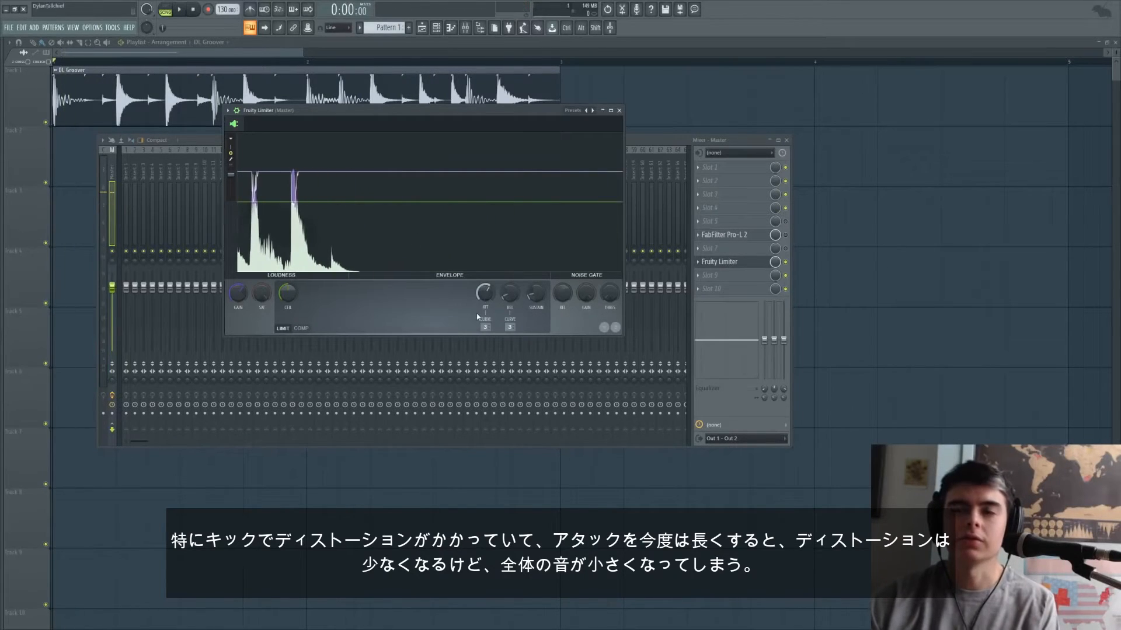
key(space)
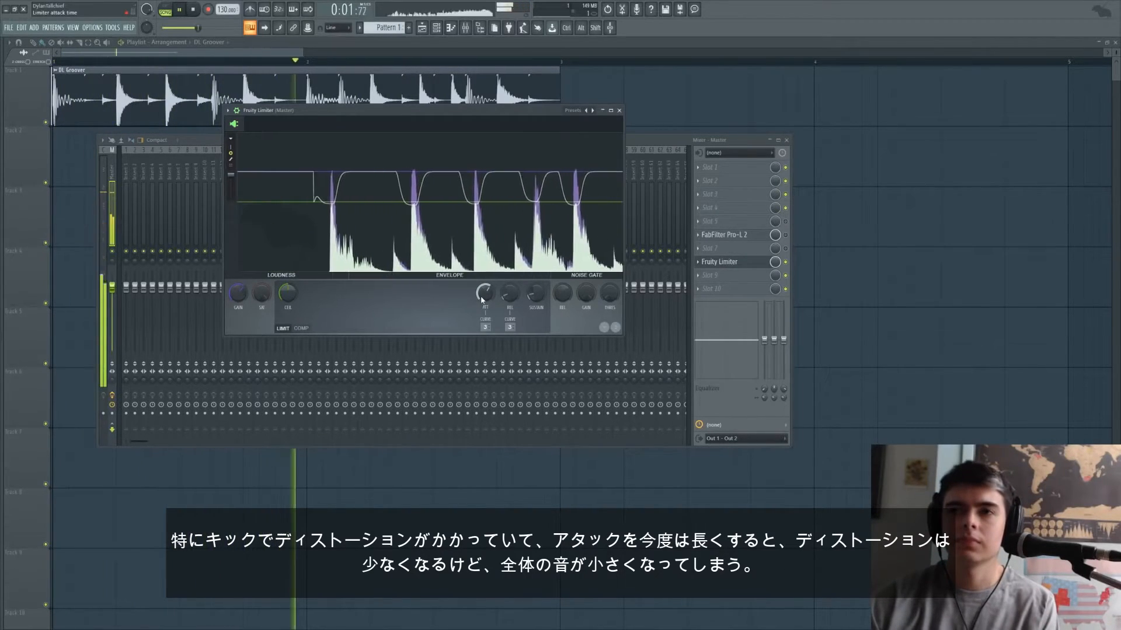
key(space)
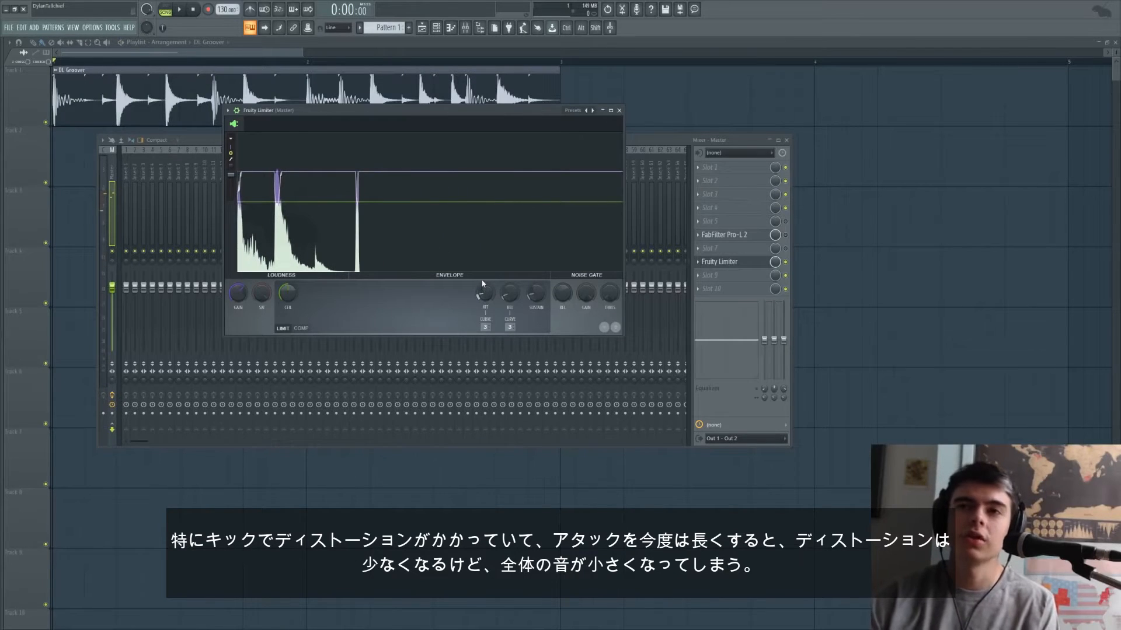
- Play the loop while alternating between the adjusted Fruity Limiter and Pro-L 2 on the master to compare them
key(space)
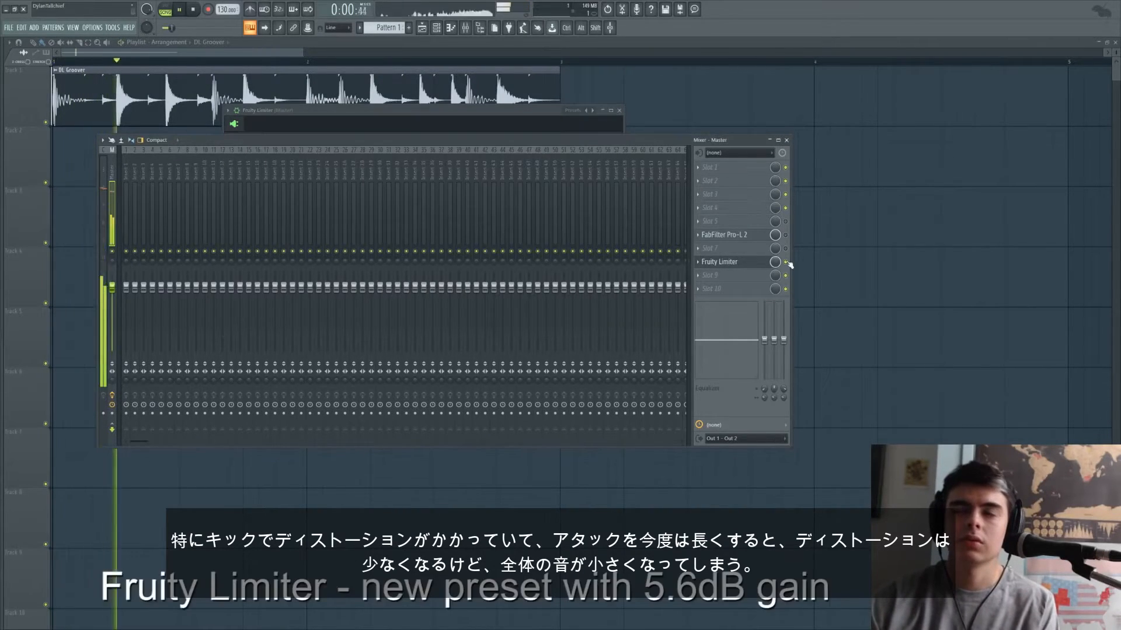
key(space)
click(786, 262)
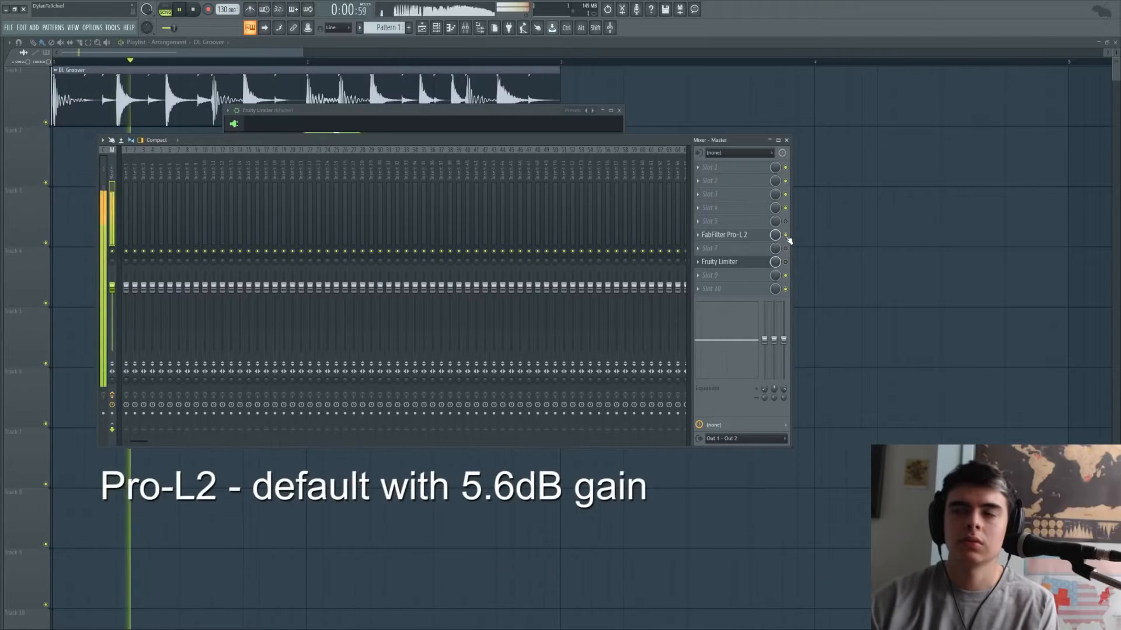
key(space)
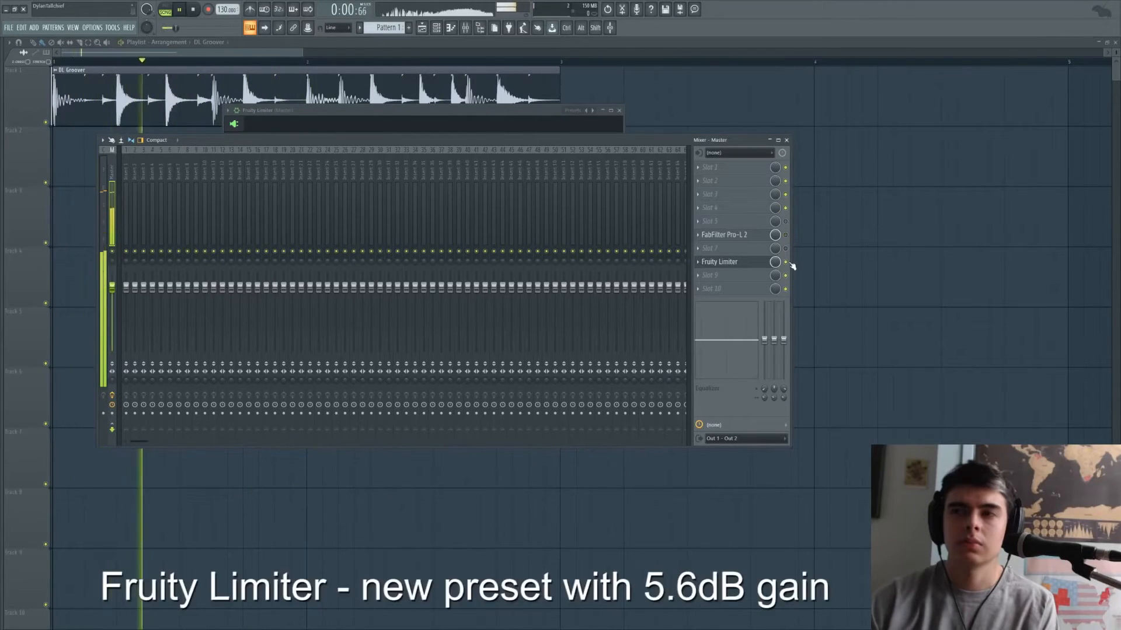
- Stop the loop and add a second, default Fruity Limiter on the master, naming the two limiters NEW and DEFAULT
key(space)
click(768, 264)
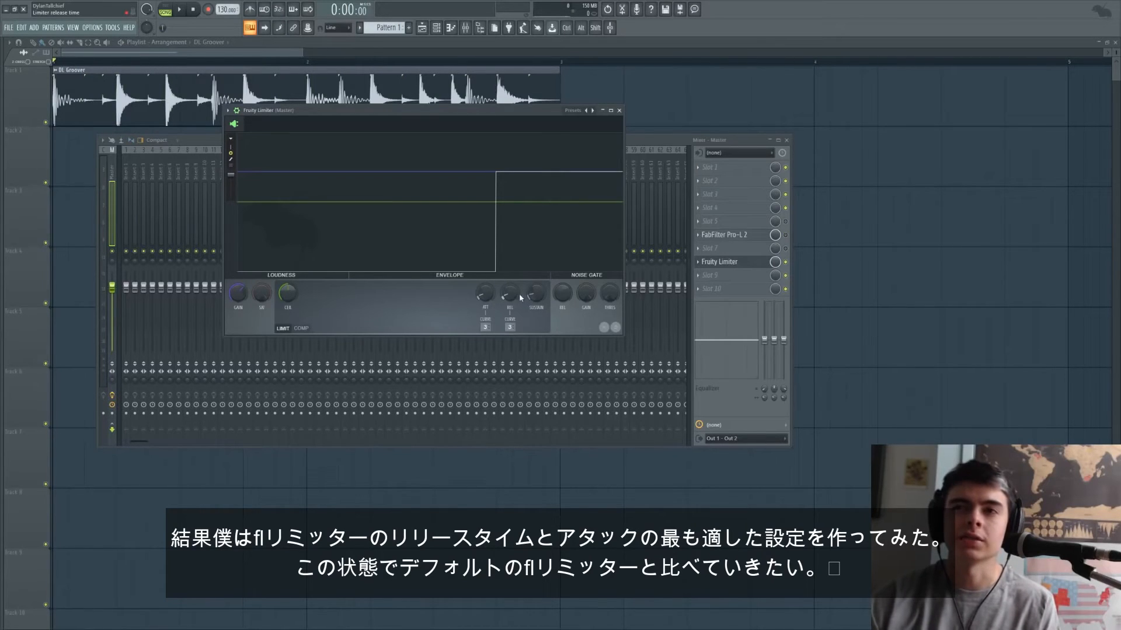
click(701, 262)
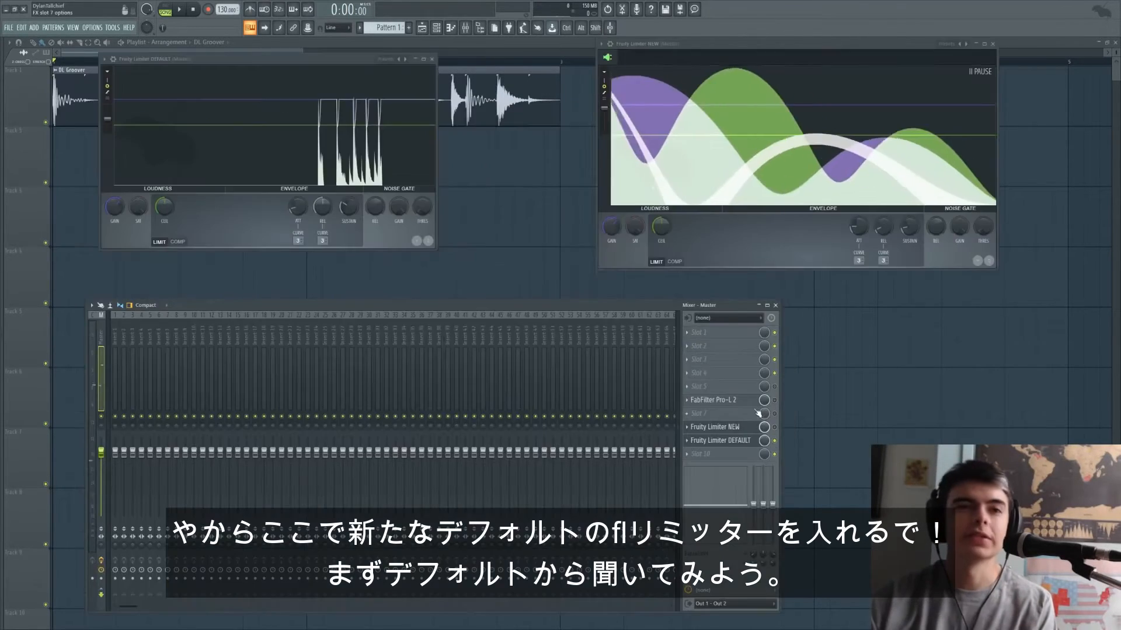
- Play the drum loop through Fruity Limiter DEFAULT, stop it, and play it again through Fruity Limiter NEW
key(space)
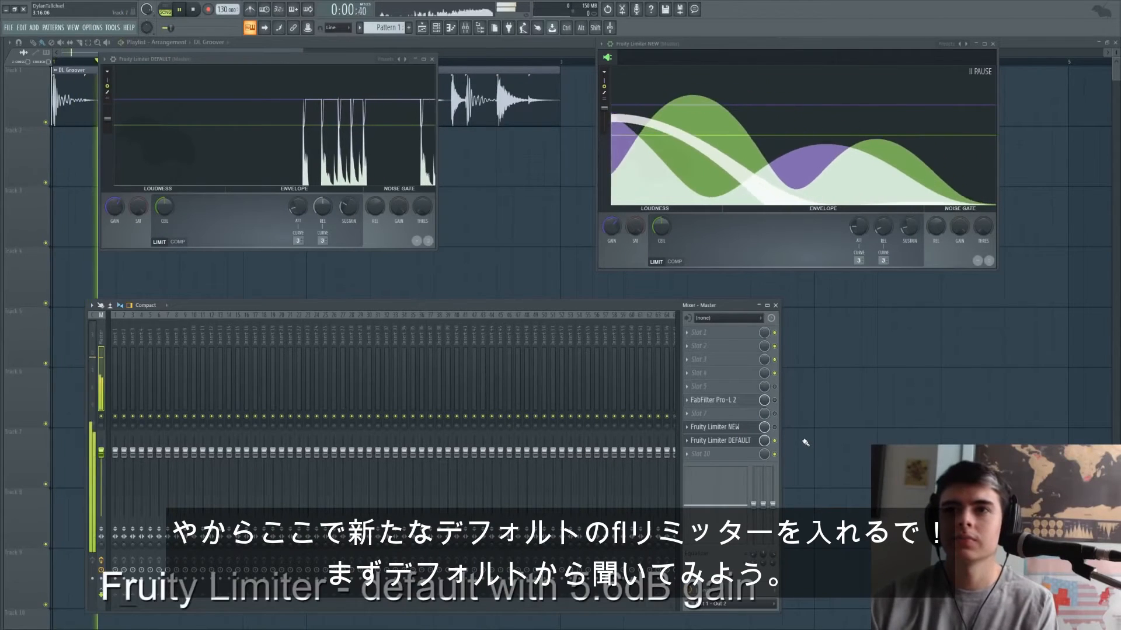
key(space)
click(775, 428)
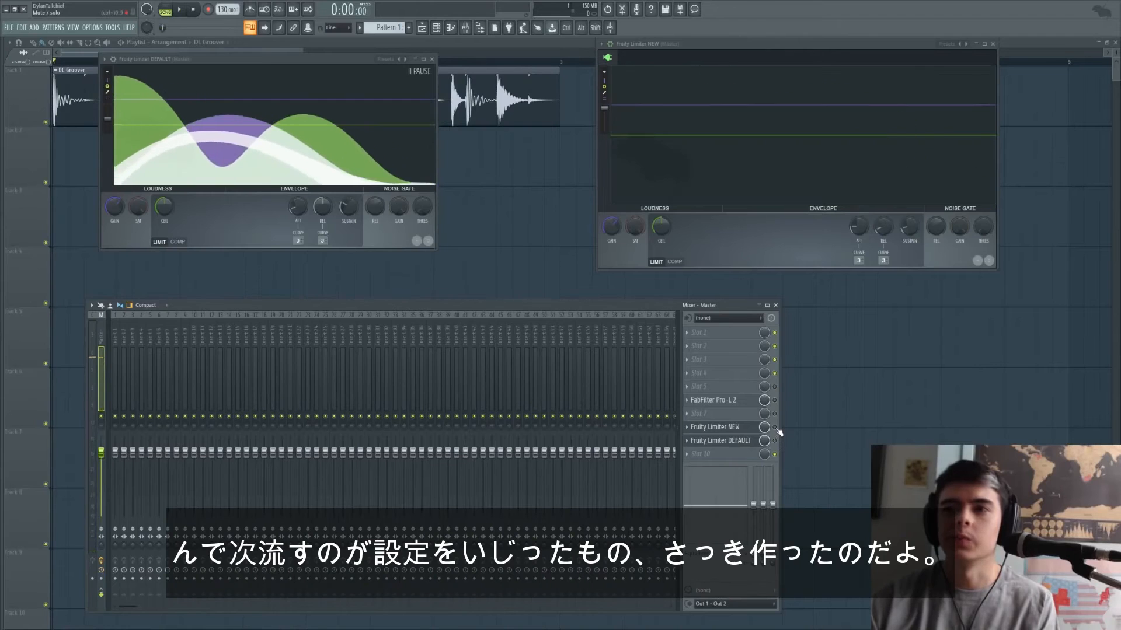
key(space)
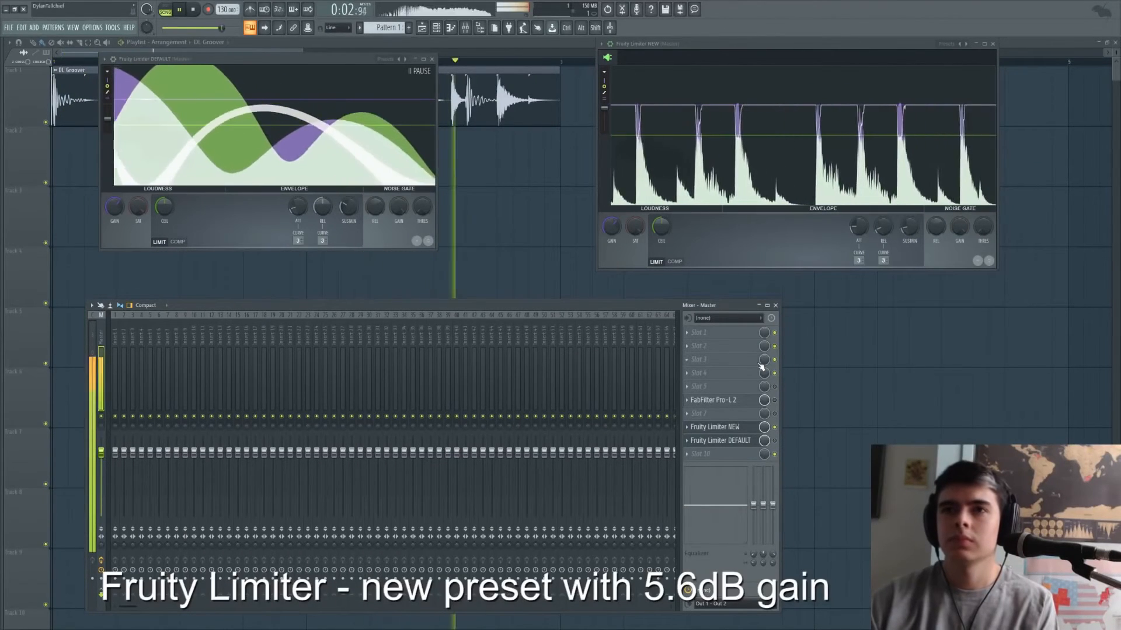
- Switch the master between Fruity Limiter DEFAULT and NEW to compare them on the loop, and finish with both limiters disabled
click(775, 427)
click(775, 440)
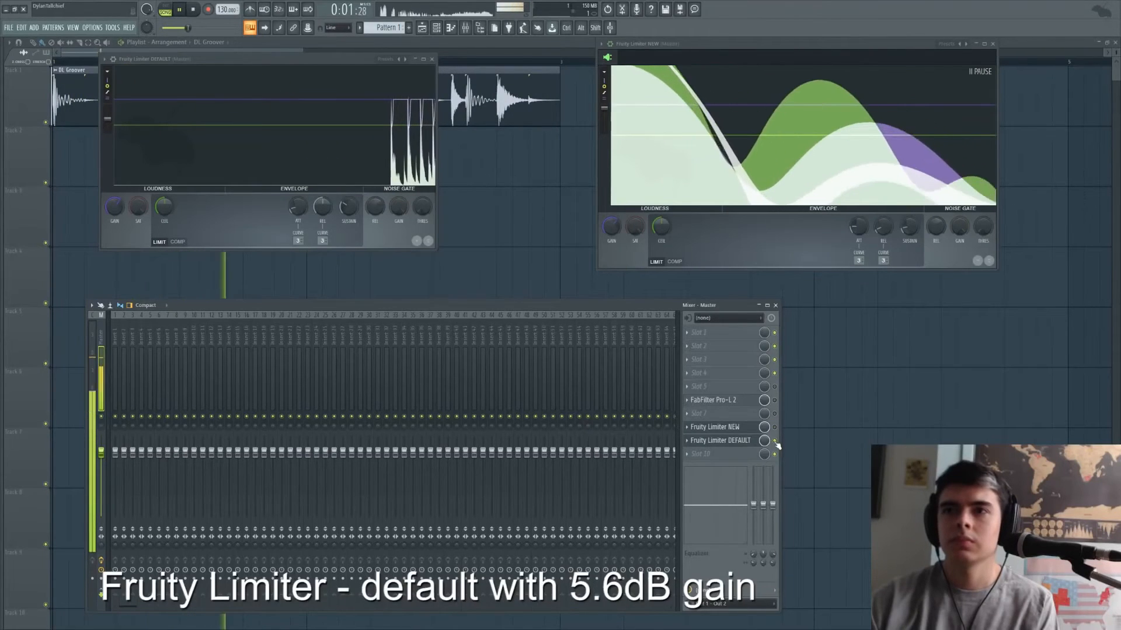
key(space)
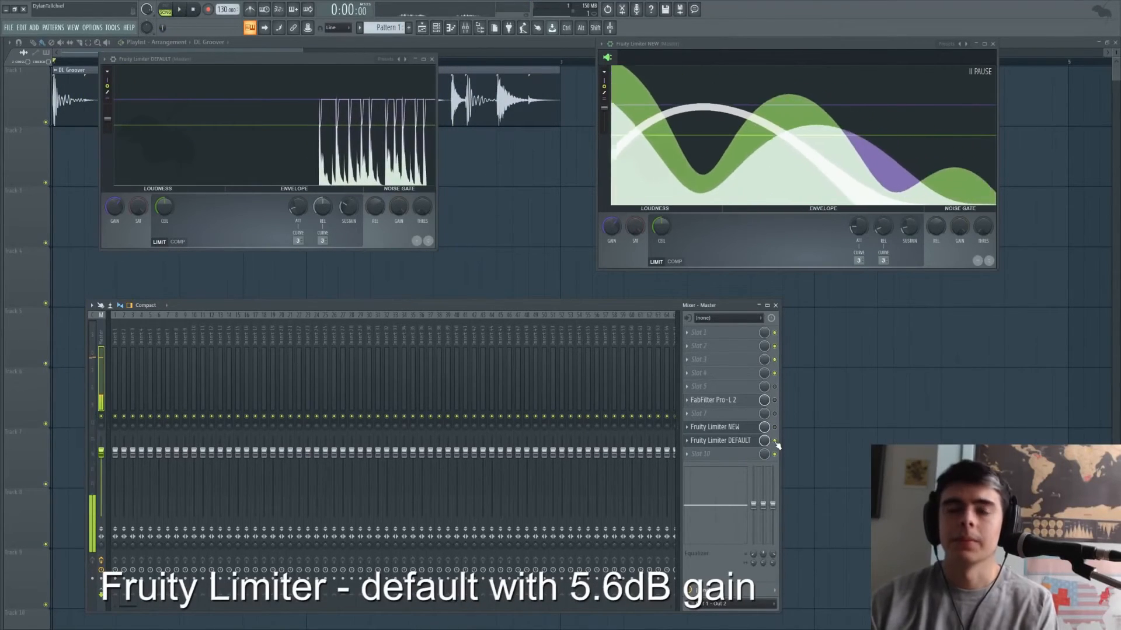
click(775, 440)
click(774, 428)
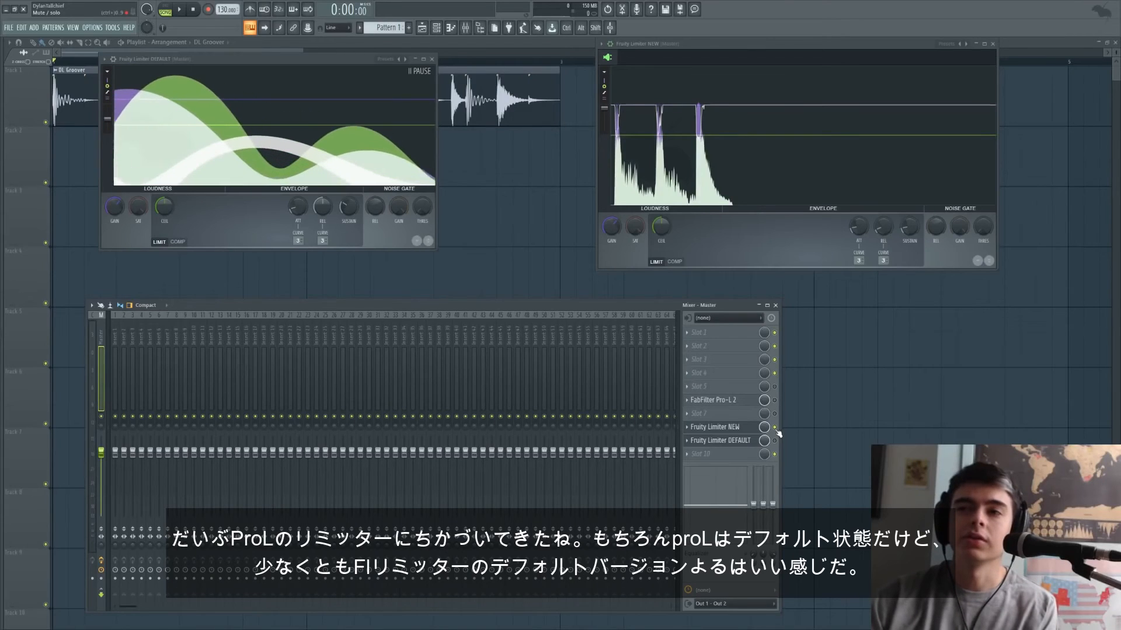
click(775, 427)
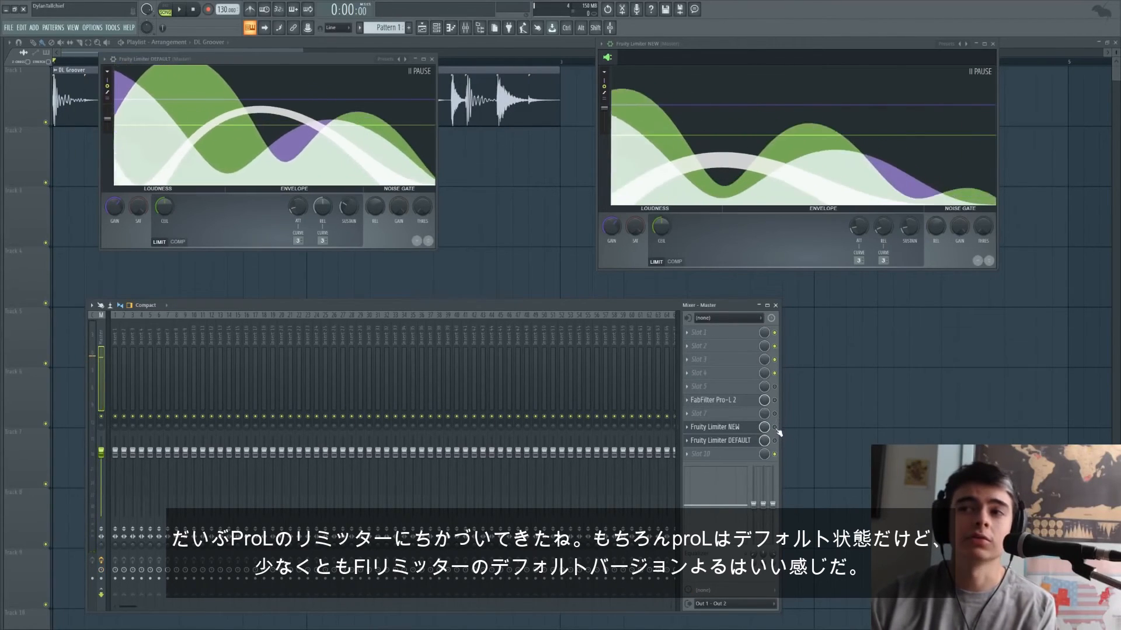
click(774, 441)
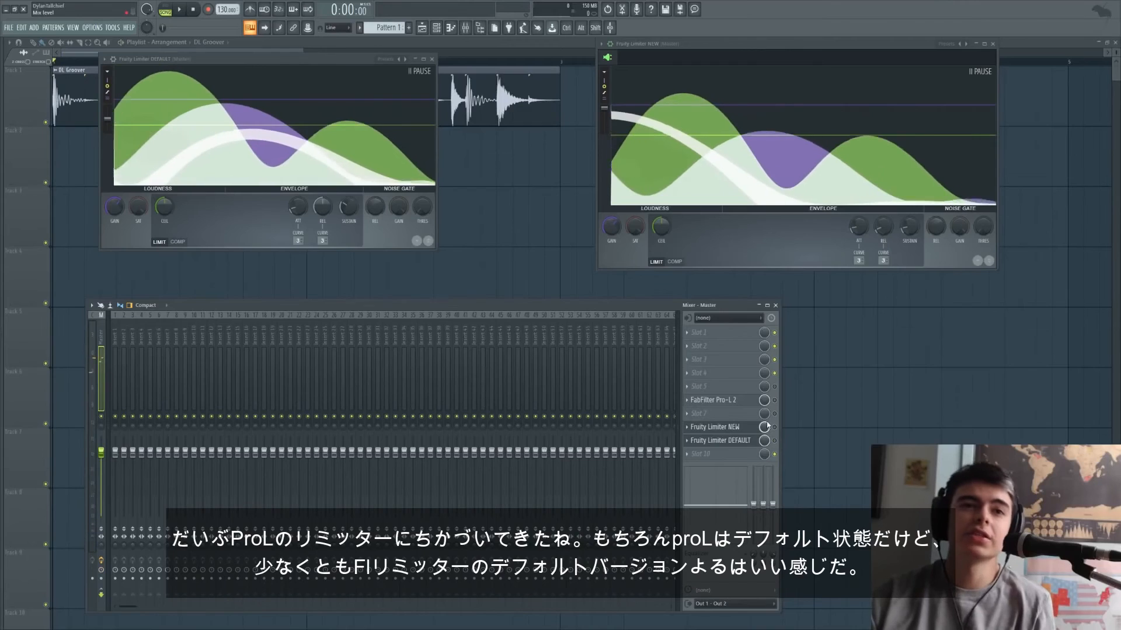